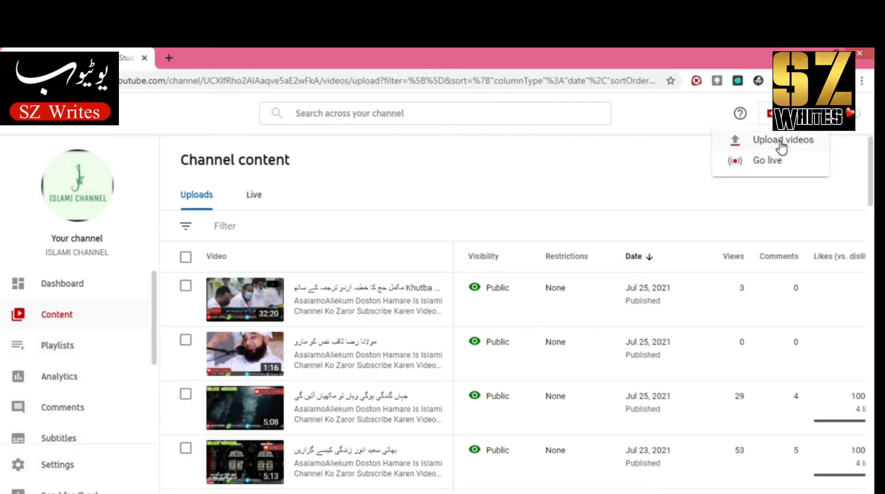
Step: Upload the TILAWAT video file from Local Disk (D:) to the channel
{"action": "left_click", "coordinate": [782, 143]}
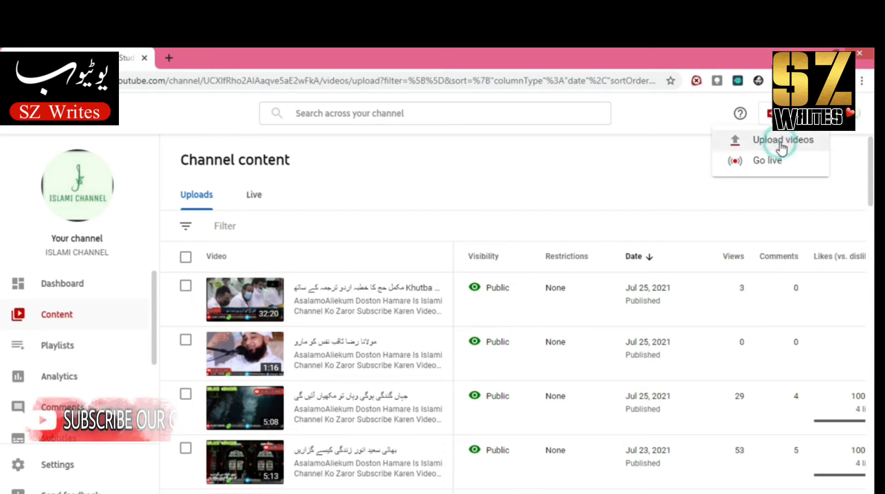
{"action": "left_click", "coordinate": [426, 392]}
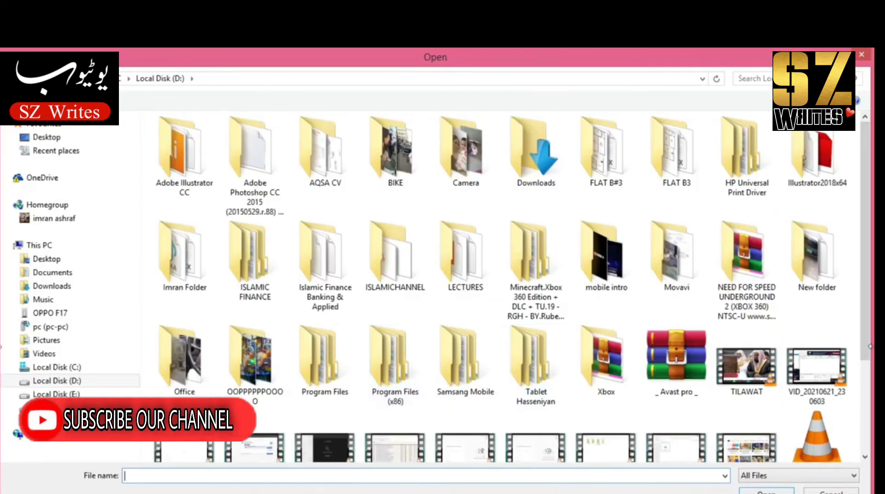
{"action": "scroll", "coordinate": [863, 395], "scroll_direction": "down", "scroll_amount": 2}
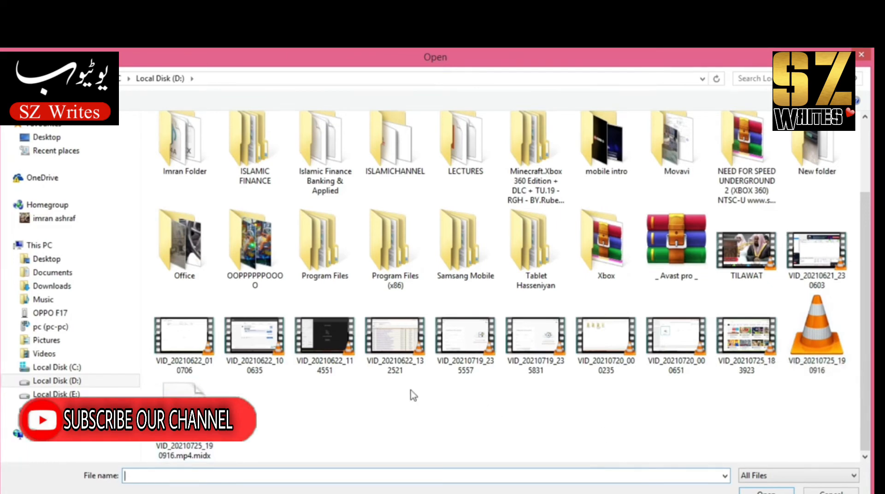
{"action": "left_click", "coordinate": [51, 367]}
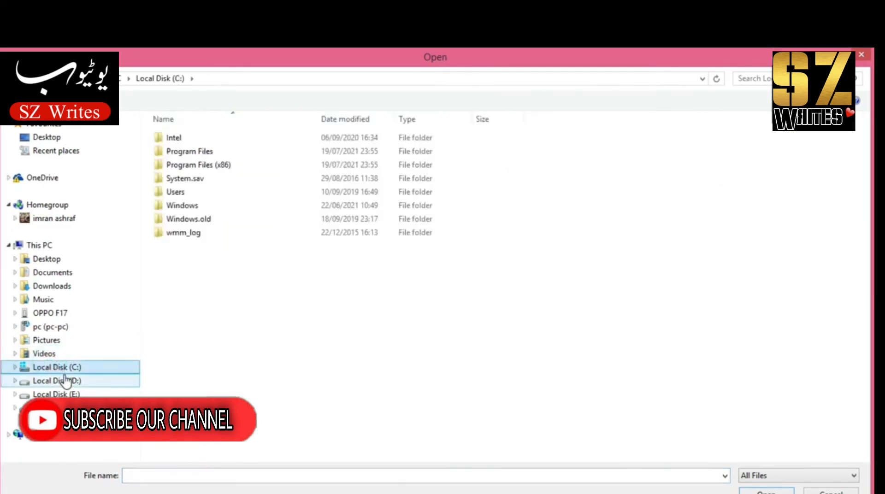
{"action": "left_click", "coordinate": [65, 381]}
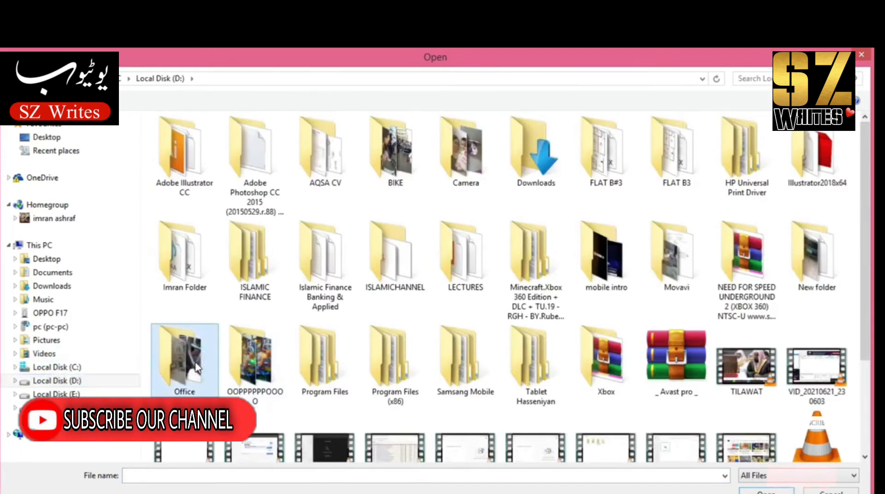
{"action": "left_click", "coordinate": [746, 365]}
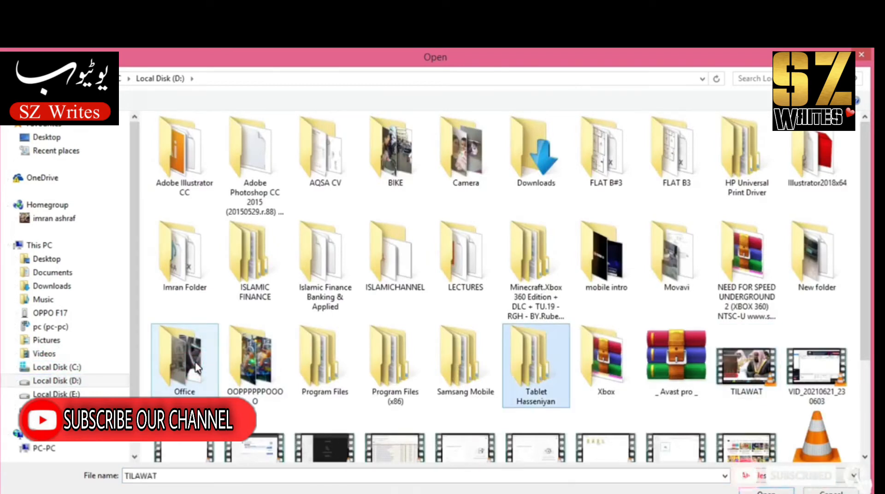
{"action": "double_click", "coordinate": [746, 369]}
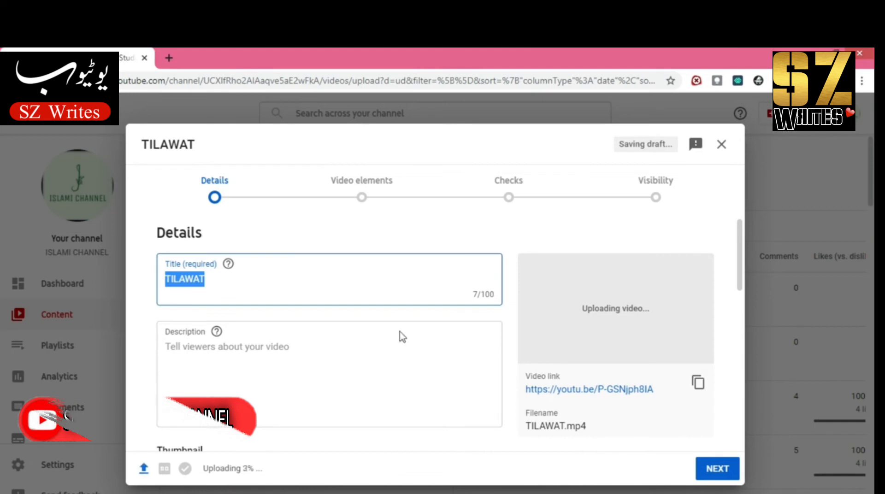
Step: Enter "#Tilawat" as the video description and copy the word "Tilawat" from it
{"action": "left_click", "coordinate": [262, 351]}
{"action": "type", "text": "t"}
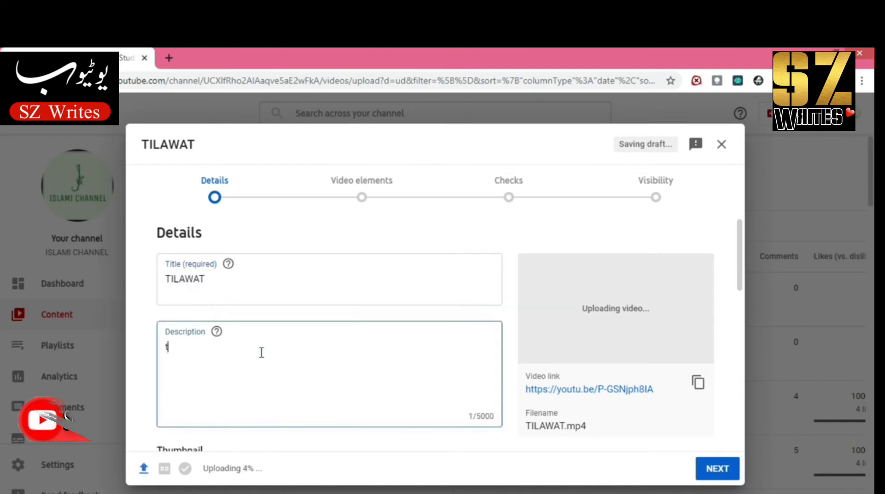
{"action": "key", "text": "BackSpace"}
{"action": "type", "text": "#Tilawa"}
{"action": "double_click", "coordinate": [193, 345]}
{"action": "right_click", "coordinate": [193, 345]}
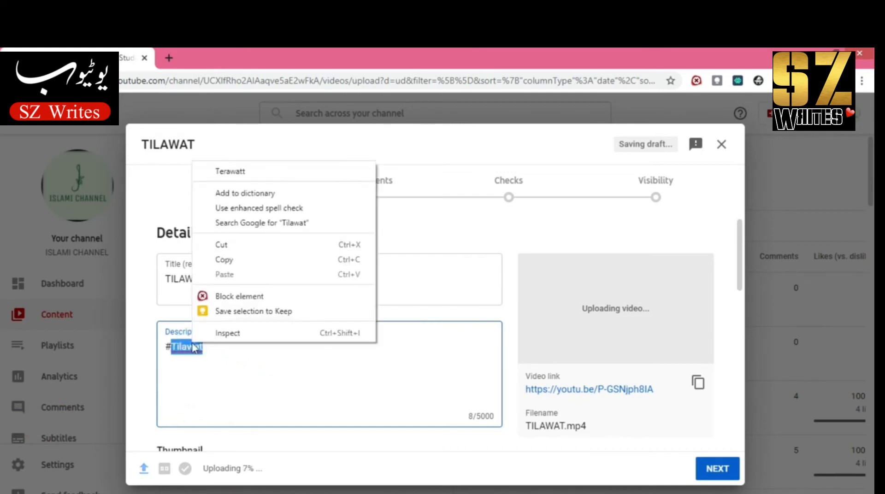
{"action": "left_click", "coordinate": [249, 262]}
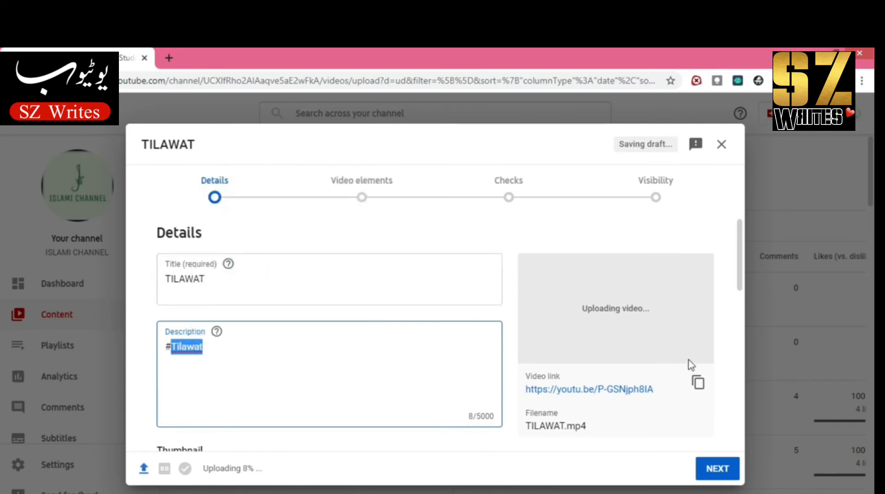
Step: Mark the video as not made for kids and expand the additional detail settings
{"action": "scroll", "coordinate": [739, 322], "scroll_direction": "down", "scroll_amount": 5}
{"action": "scroll", "coordinate": [738, 320], "scroll_direction": "down", "scroll_amount": 5}
{"action": "scroll", "coordinate": [744, 402], "scroll_direction": "down", "scroll_amount": 2}
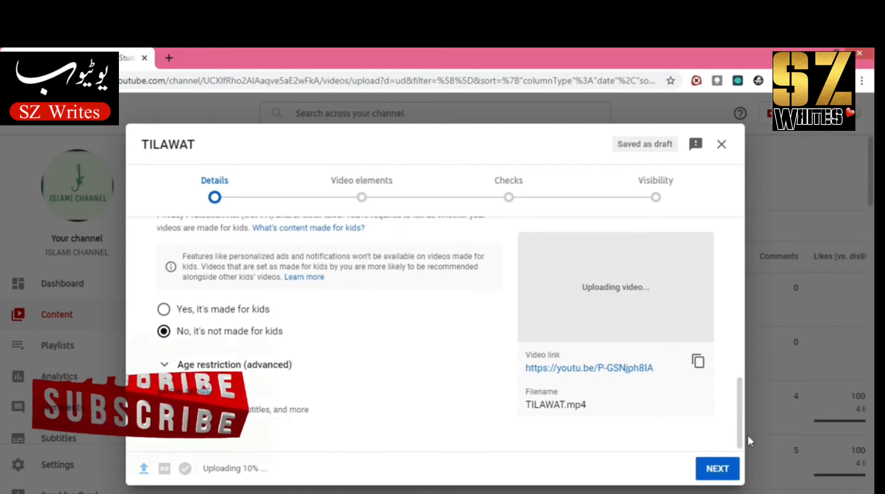
{"action": "left_click", "coordinate": [192, 333]}
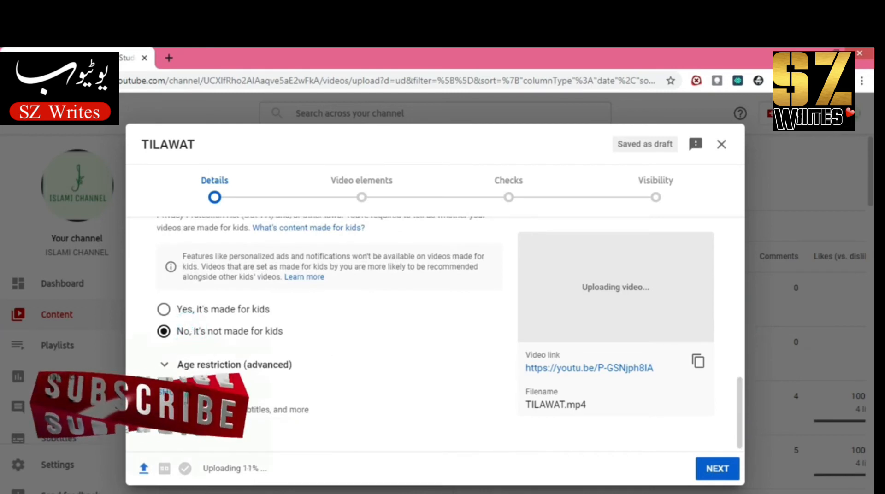
{"action": "left_click", "coordinate": [198, 392]}
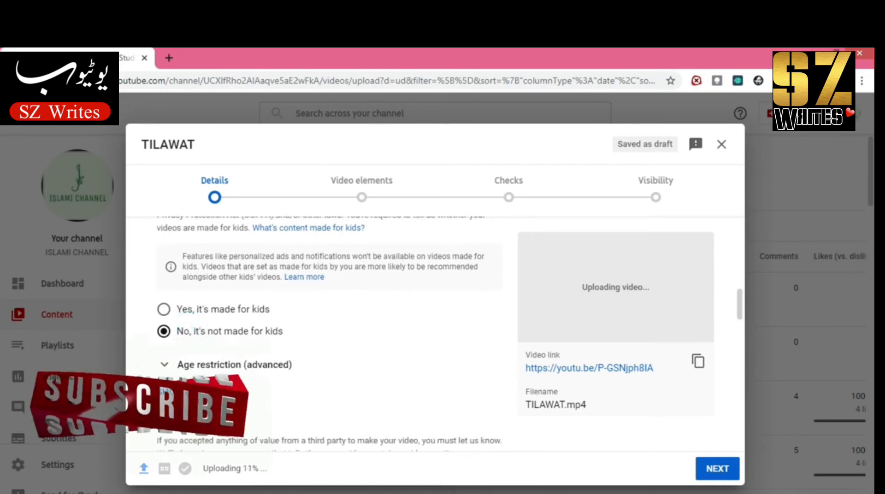
Step: Add the tags "Tilawat", pasted from the copied word, and "Quran" to the video
{"action": "left_click", "coordinate": [741, 381]}
{"action": "left_click", "coordinate": [740, 381]}
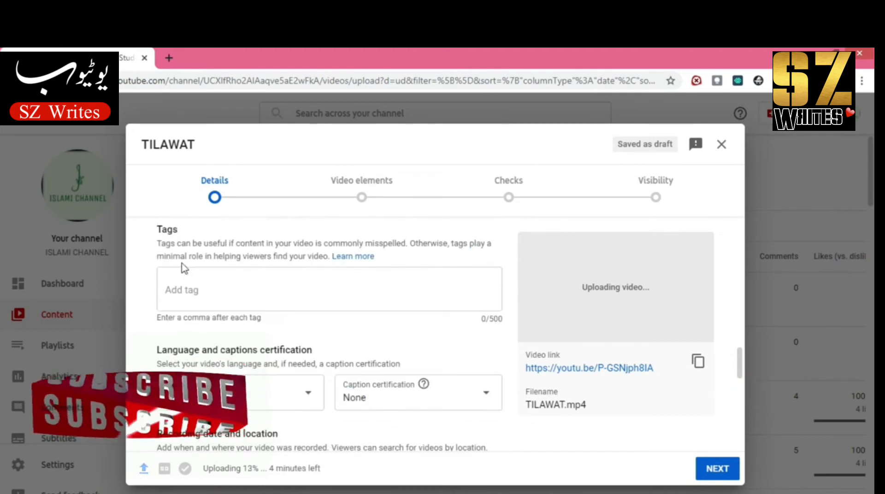
{"action": "left_click", "coordinate": [189, 287]}
{"action": "right_click", "coordinate": [210, 290]}
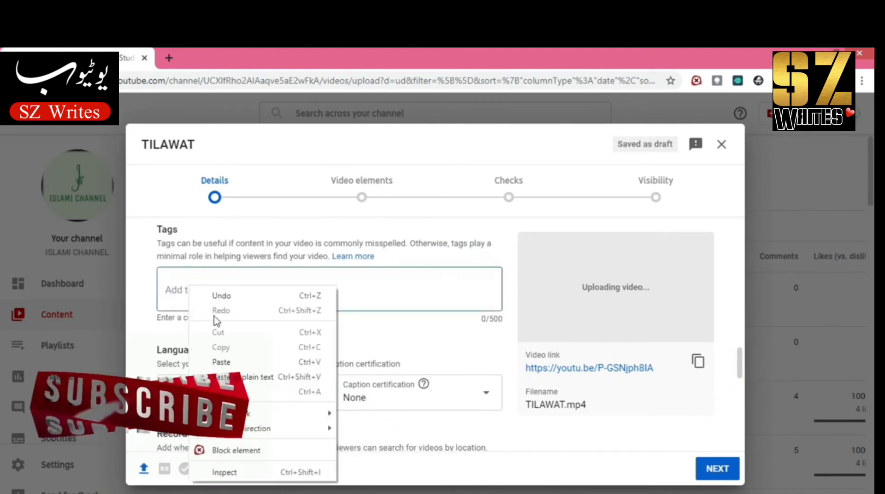
{"action": "left_click", "coordinate": [226, 363]}
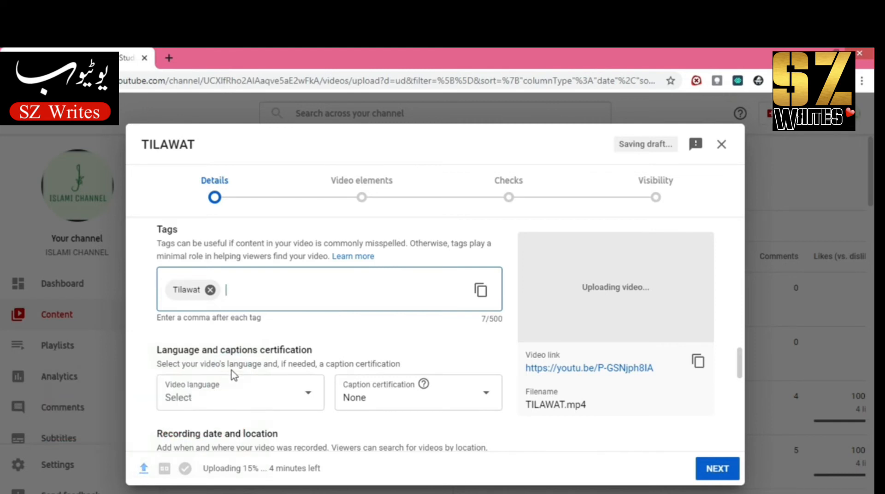
{"action": "type", "text": "Quran,"}
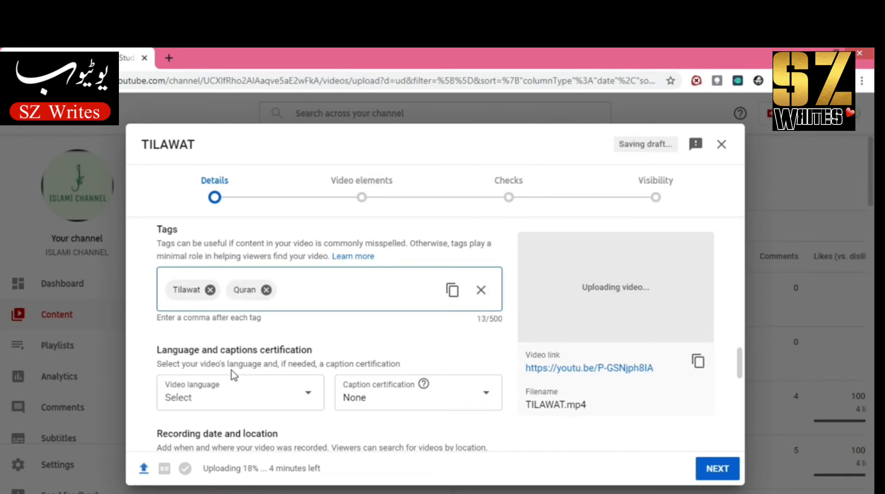
Step: Extend the video title to "TILAWAT Islami Channel"
{"action": "left_click", "coordinate": [740, 248]}
{"action": "left_click_drag", "start_coordinate": [740, 249], "coordinate": [741, 231]}
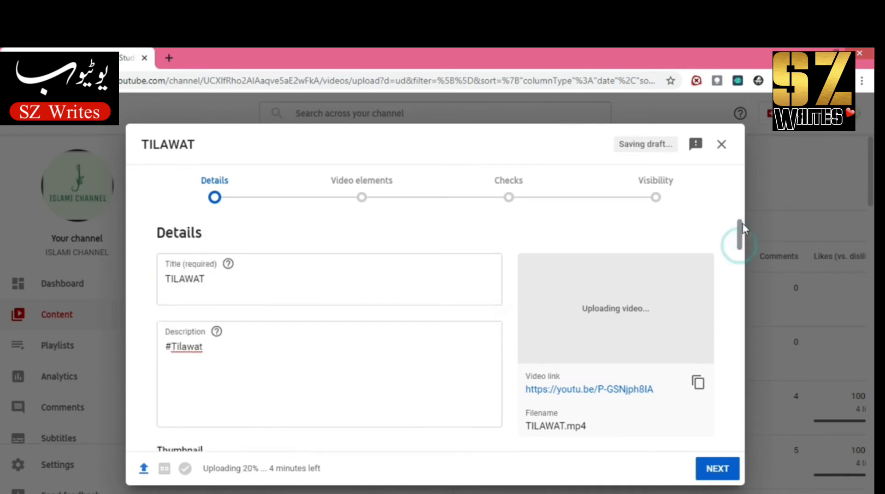
{"action": "left_click", "coordinate": [249, 284]}
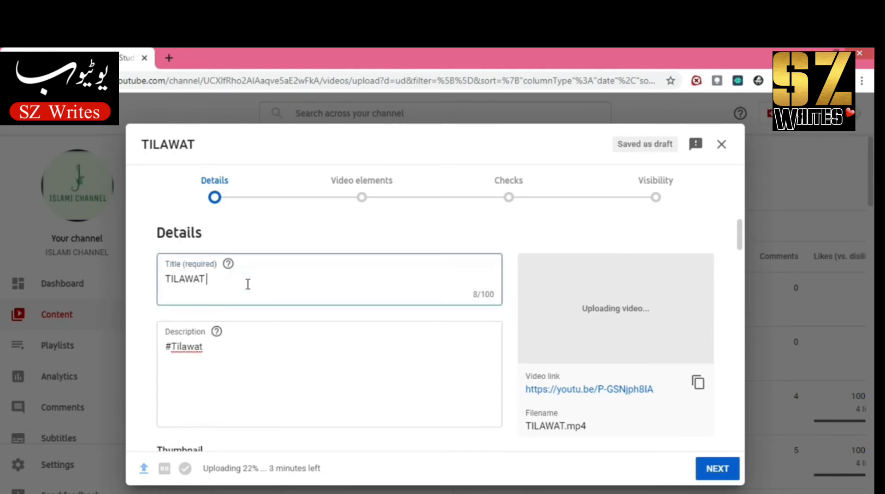
{"action": "type", "text": "Is"}
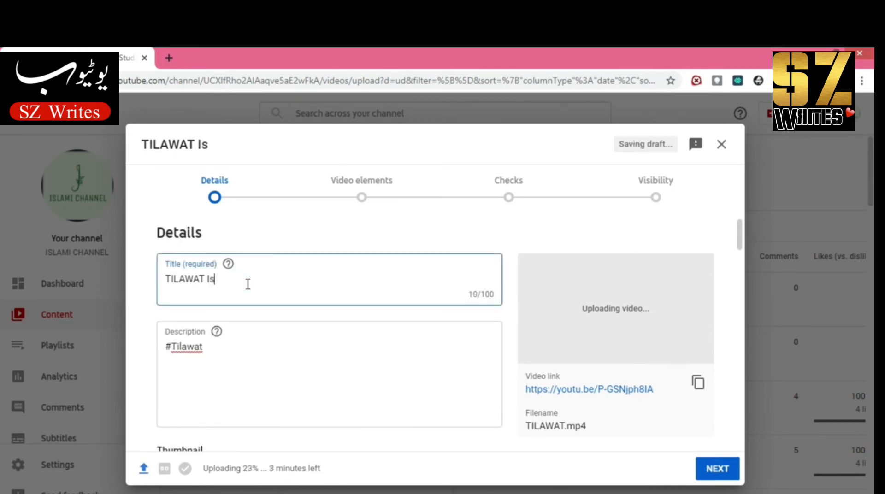
{"action": "type", "text": "lami Cha"}
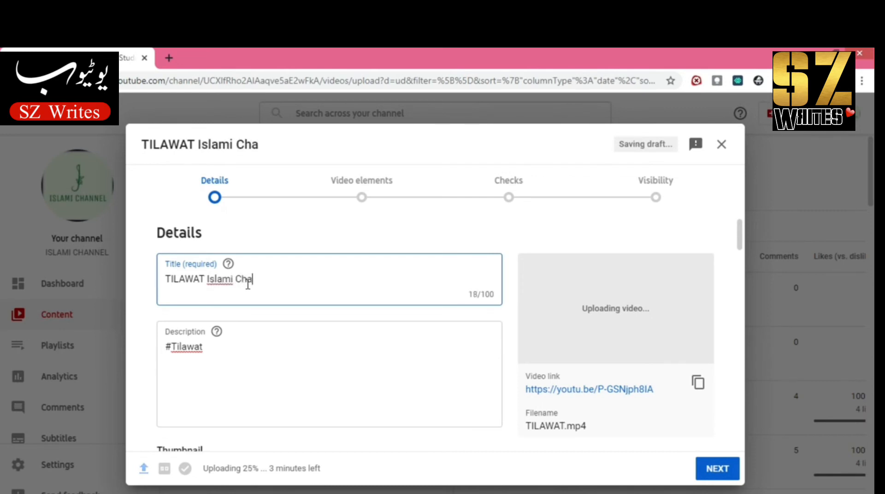
{"action": "type", "text": "nnel"}
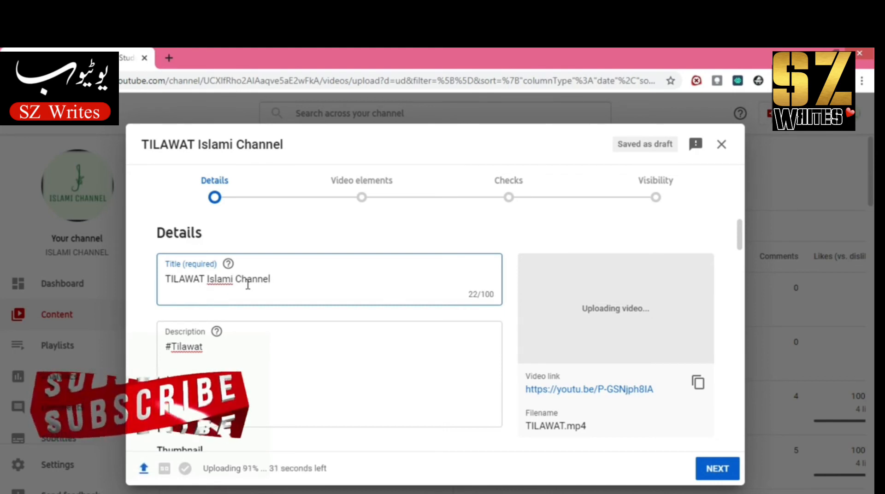
Step: Open the cards editor from the video elements stage and start a video card at 0:10:12
{"action": "left_click", "coordinate": [362, 200]}
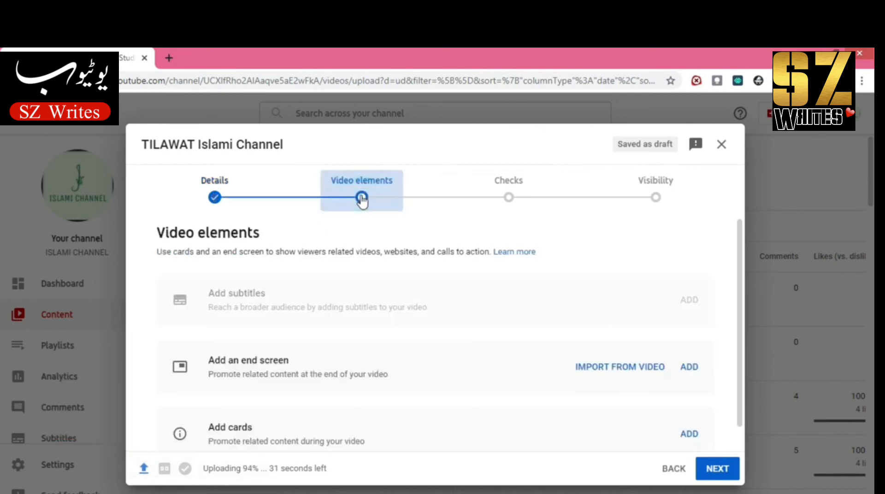
{"action": "left_click", "coordinate": [689, 433]}
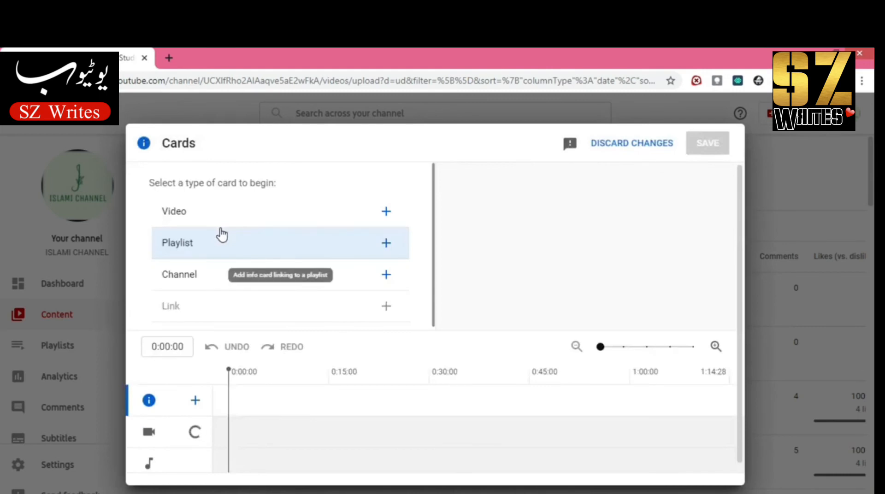
{"action": "left_click_drag", "start_coordinate": [229, 372], "coordinate": [299, 382]}
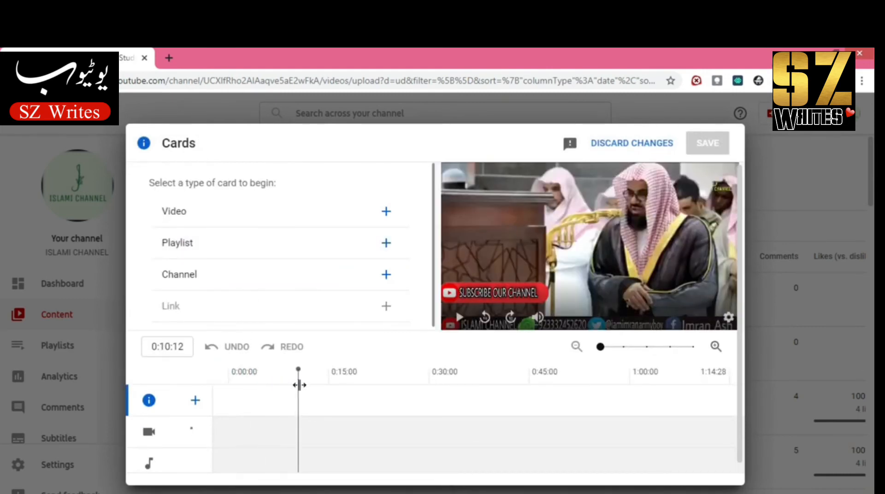
{"action": "left_click", "coordinate": [386, 212]}
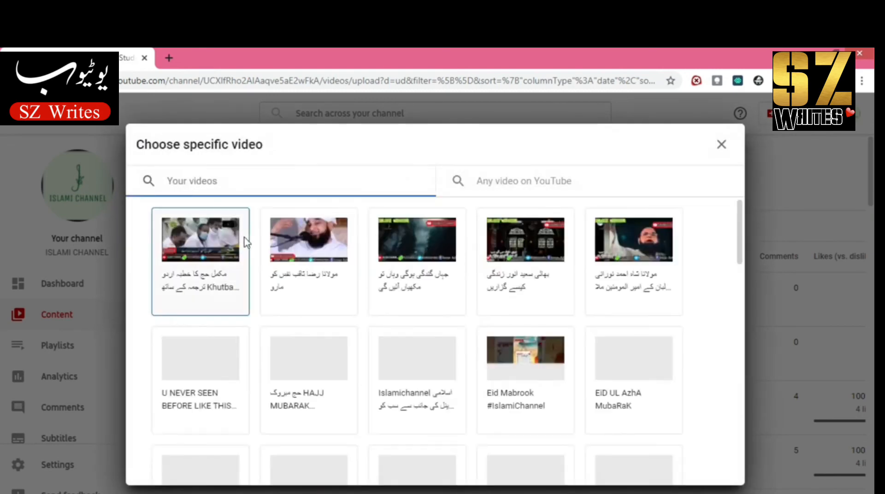
{"action": "left_click", "coordinate": [265, 184]}
{"action": "type", "text": "tilawat"}
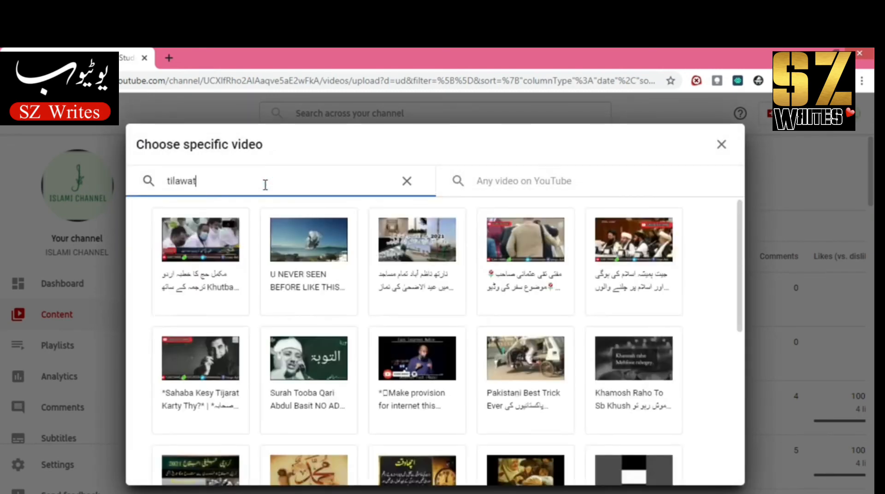
{"action": "key", "text": "BackSpace"}
{"action": "key", "text": "BackSpace"}
{"action": "key", "text": "BackSpace"}
{"action": "key", "text": "BackSpace"}
{"action": "key", "text": "BackSpace"}
{"action": "key", "text": "BackSpace"}
{"action": "key", "text": "BackSpace"}
Step: Search the channel's own videos for "quran" and link the card to the Quranic Ayat video
{"action": "type", "text": "quran"}
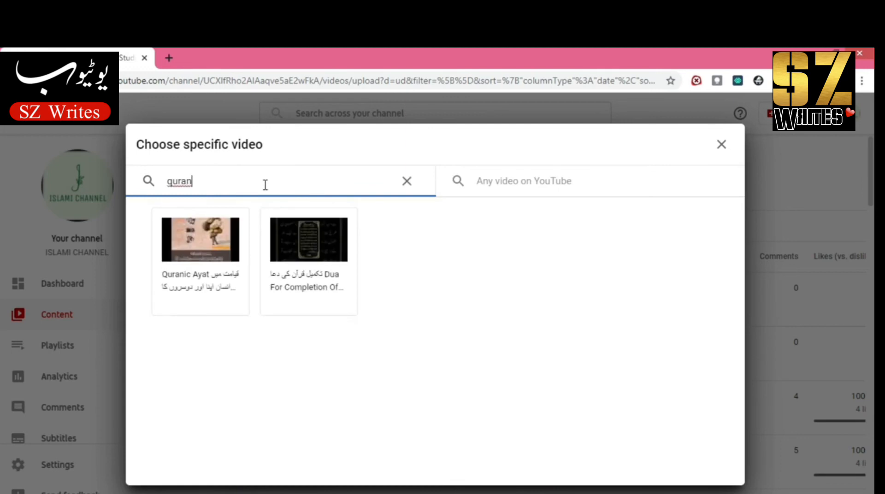
{"action": "left_click", "coordinate": [231, 241]}
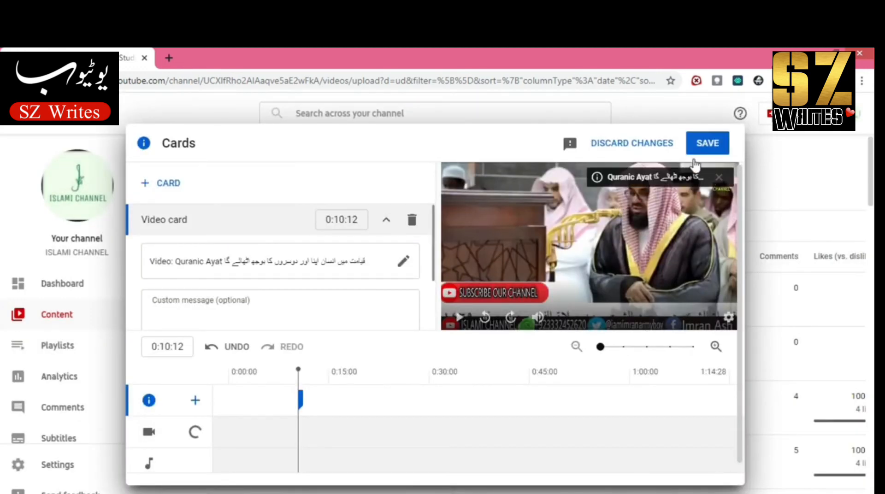
Step: Shift the first card to 0:09:25, add a second video card at 0:40:15 linking to "Dua For Completion Of Quran", and save the cards
{"action": "mouse_move", "coordinate": [303, 402]}
{"action": "left_mouse_down"}
{"action": "mouse_move", "coordinate": [534, 386]}
{"action": "mouse_move", "coordinate": [162, 454]}
{"action": "mouse_move", "coordinate": [224, 443]}
{"action": "mouse_move", "coordinate": [297, 405]}
{"action": "mouse_move", "coordinate": [302, 389]}
{"action": "mouse_move", "coordinate": [428, 371]}
{"action": "mouse_move", "coordinate": [499, 372]}
{"action": "left_mouse_up"}
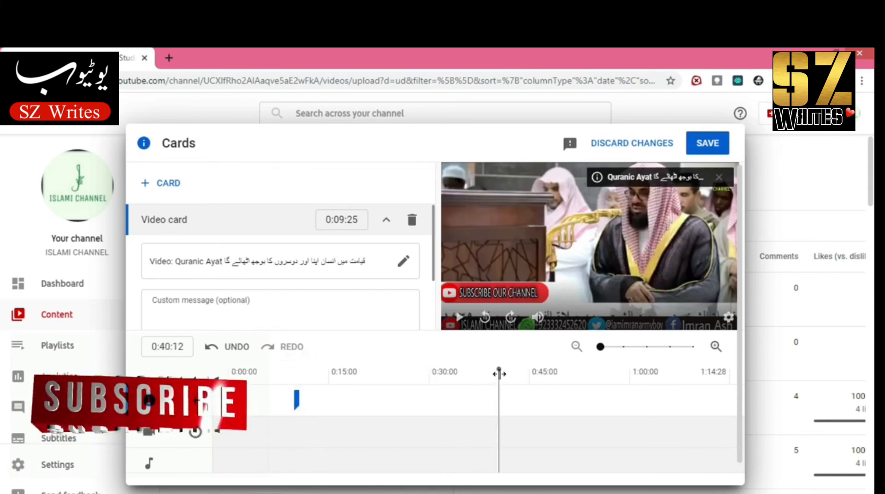
{"action": "left_click", "coordinate": [171, 184]}
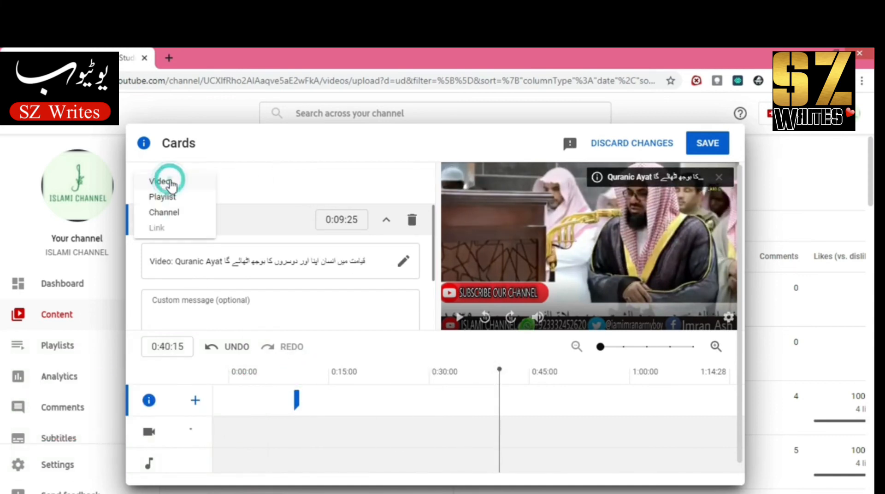
{"action": "left_click", "coordinate": [170, 184]}
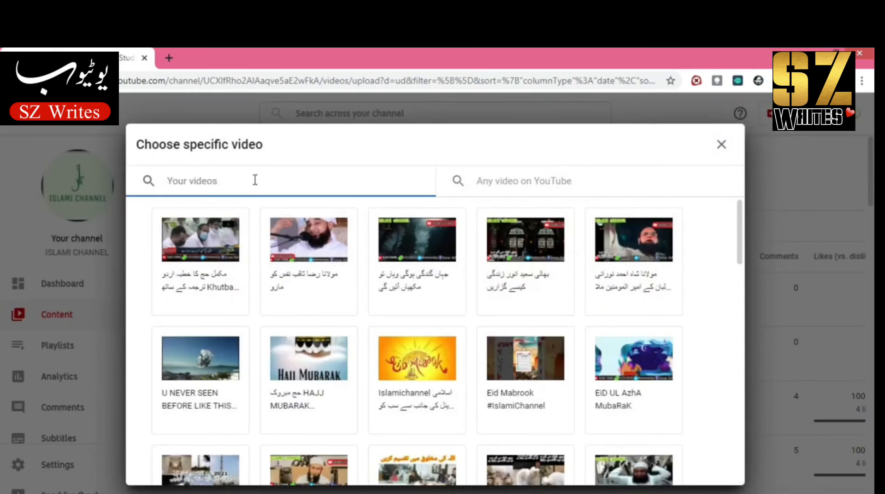
{"action": "type", "text": "quran"}
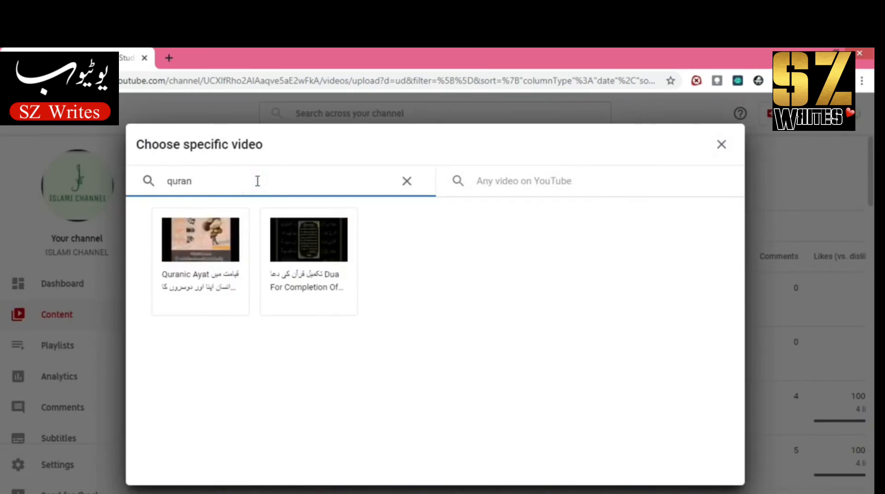
{"action": "left_click", "coordinate": [299, 239]}
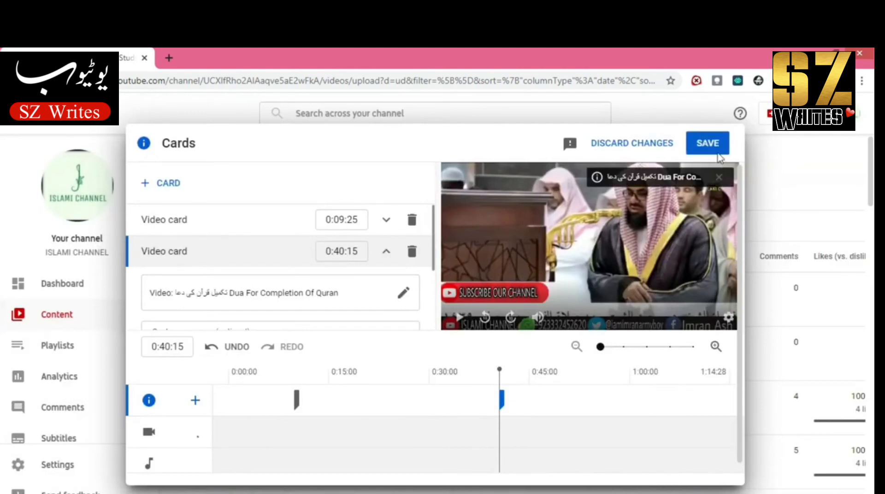
{"action": "left_click", "coordinate": [710, 146]}
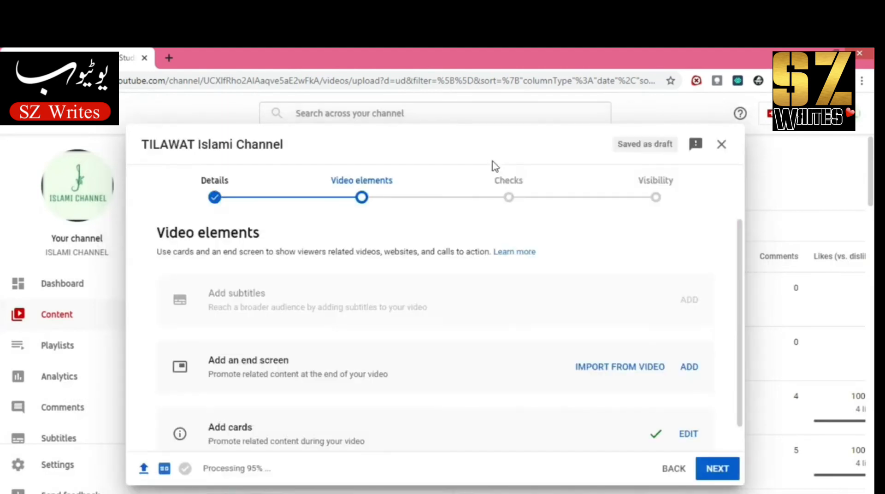
Step: Go to the Checks stage of the upload and review the copyright check for the video
{"action": "left_click", "coordinate": [509, 198]}
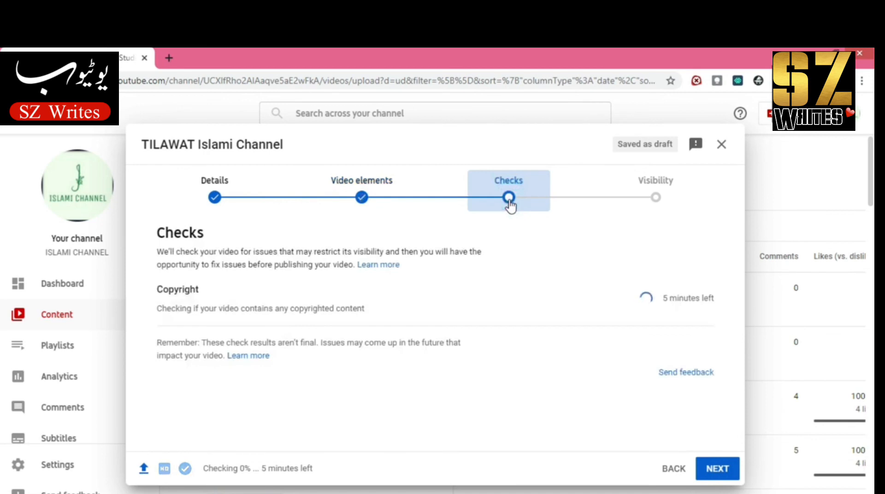
{"action": "double_click", "coordinate": [691, 296]}
{"action": "triple_click", "coordinate": [692, 297]}
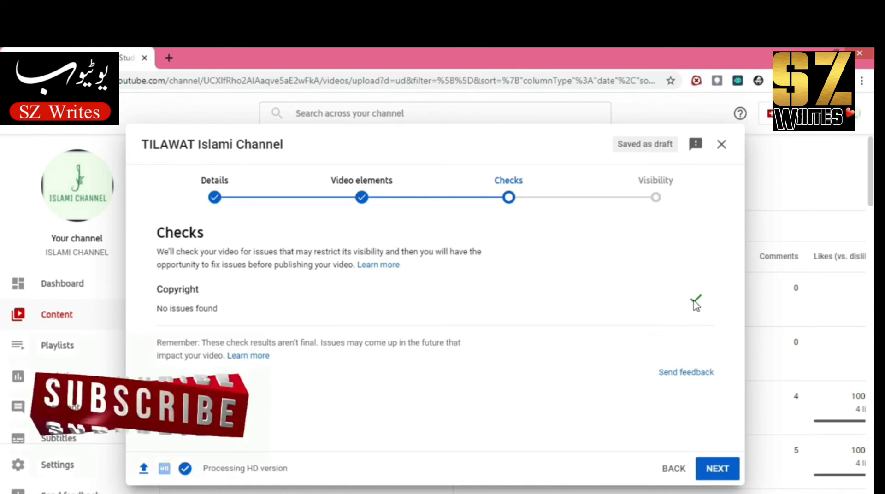
Step: Set the video's visibility to Private in the Visibility stage and save the upload
{"action": "left_click", "coordinate": [657, 199]}
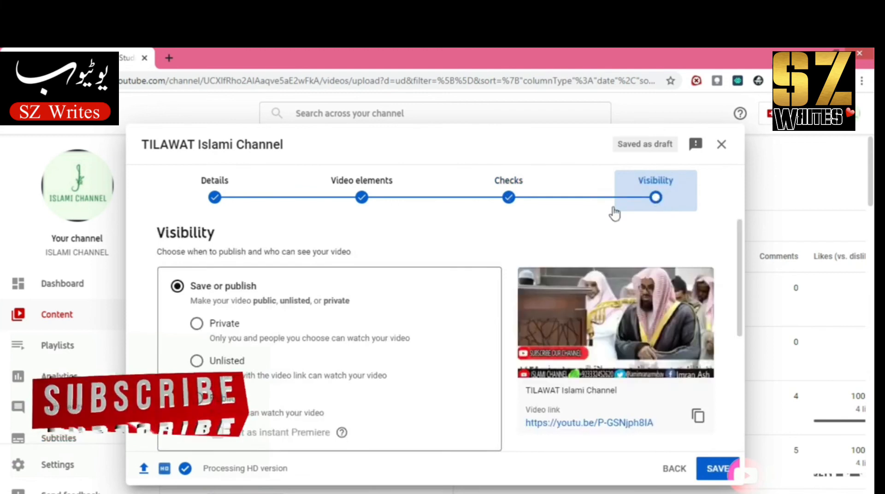
{"action": "left_click", "coordinate": [223, 325]}
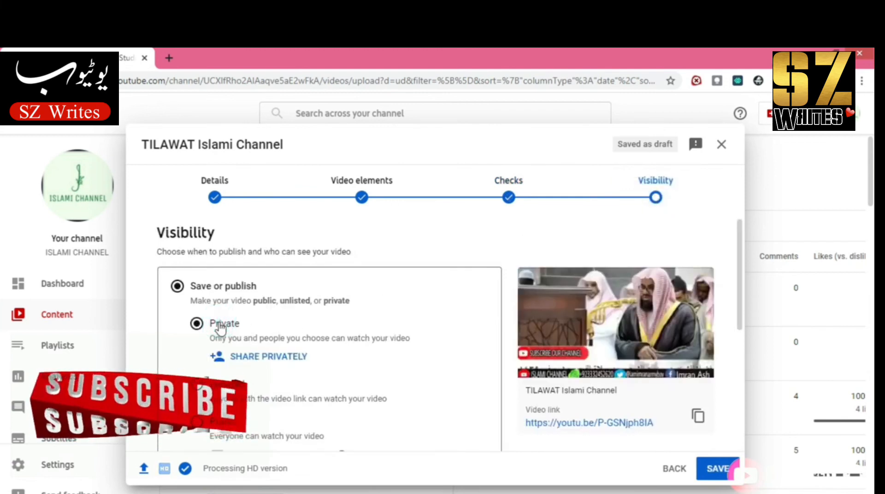
{"action": "left_click", "coordinate": [722, 470]}
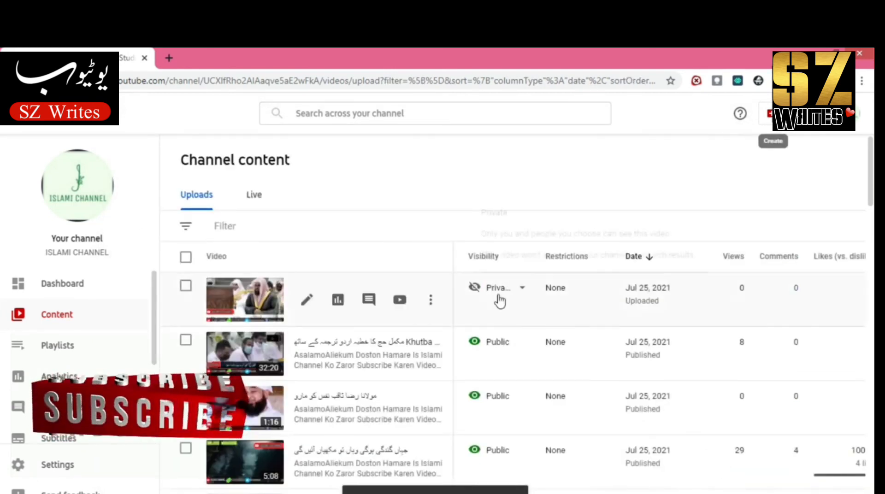
Step: View the visibility options of the newly uploaded video in the channel content list, leaving them without saving
{"action": "left_click", "coordinate": [523, 289]}
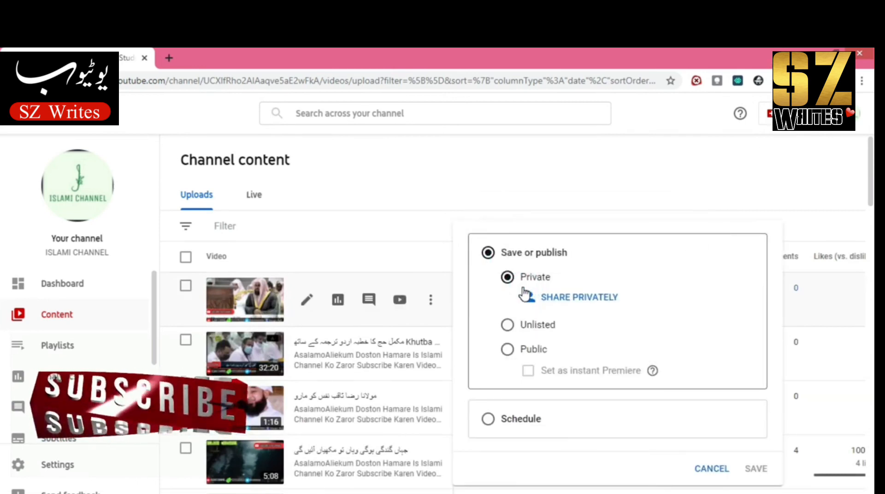
{"action": "left_click", "coordinate": [524, 181]}
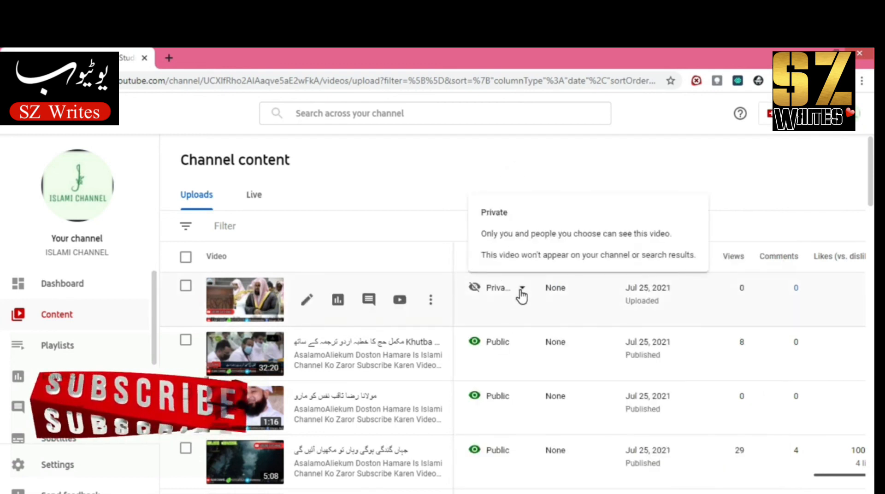